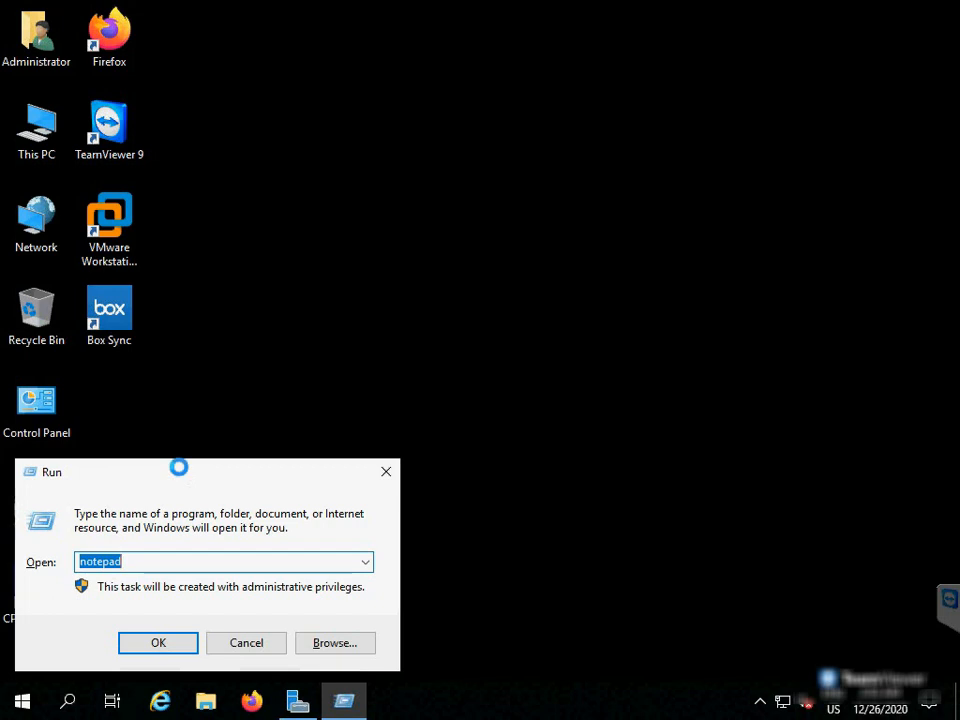
Begin the launch command in the blank document with "C:\Program Files (x86)\Vmware Workstation\vmrun.exe" -T ws start.
{"action": "left_click_drag", "start_coordinate": [285, 43], "coordinate": [392, 99]}
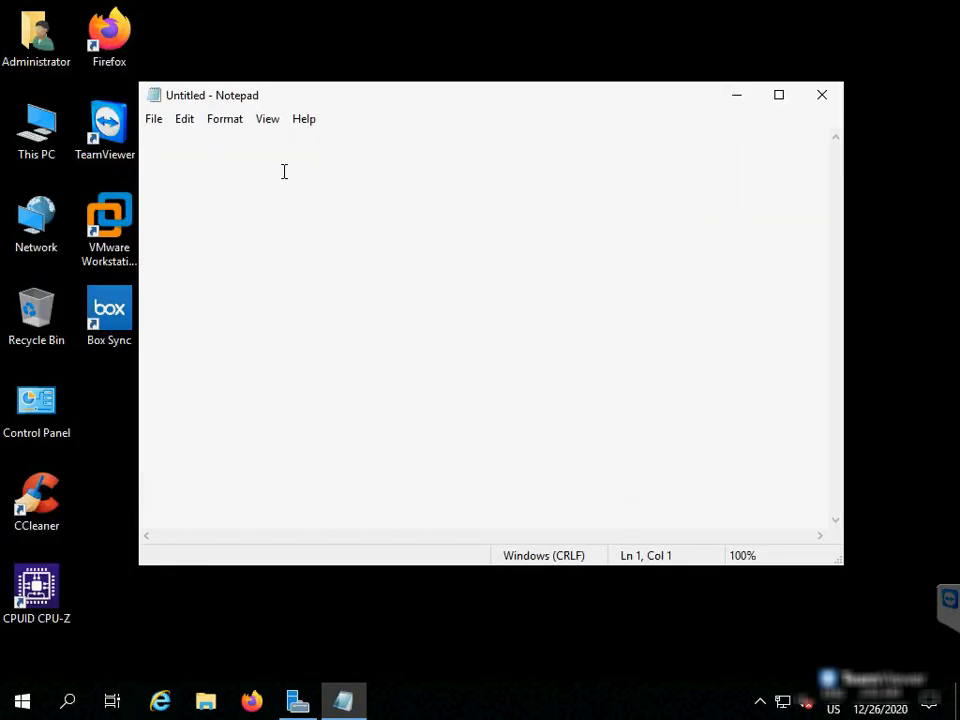
{"action": "type", "text": "\"C:\\Programe"}
{"action": "key", "text": "BackSpace"}
{"action": "type", "text": "Files"}
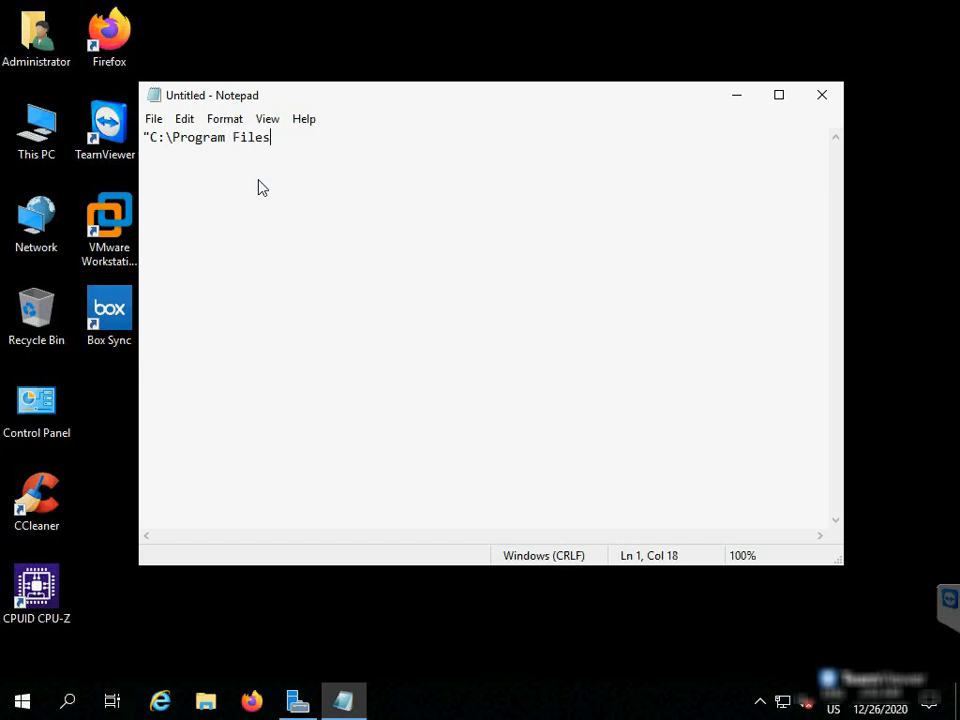
{"action": "type", "text": " (x86)\\Vmware Workstation"}
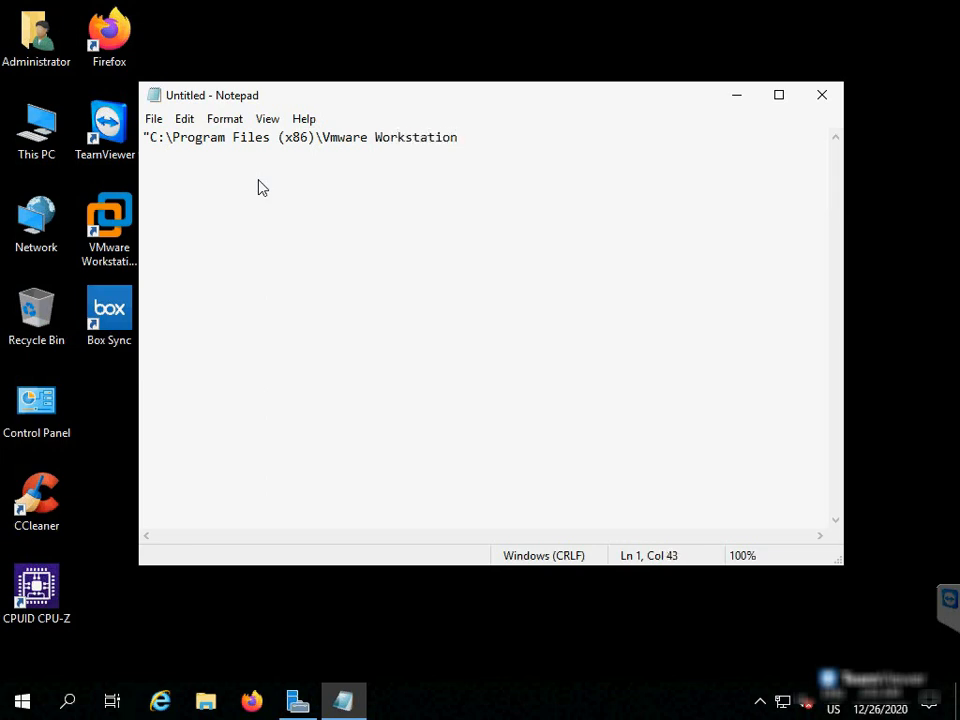
{"action": "type", "text": "\\vmrun.exe\" -T ws start \"D;\\"}
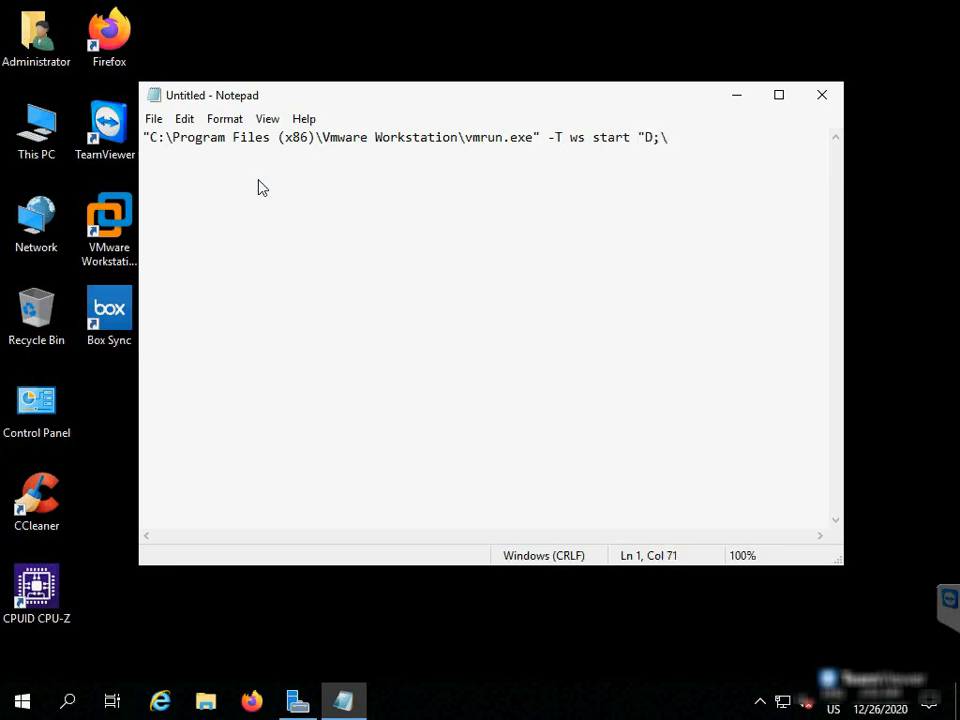
Complete the command with the virtual machine path "D:\QB_Server\QB_Server(24)\QB_Server.vmx" and the nogui option.
{"action": "type", "text": "QB"}
{"action": "key", "text": "BackSpace"}
{"action": "key", "text": "BackSpace"}
{"action": "key", "text": "BackSpace"}
{"action": "key", "text": "BackSpace"}
{"action": "type", "text": ":\\QB_Server\\QB_"}
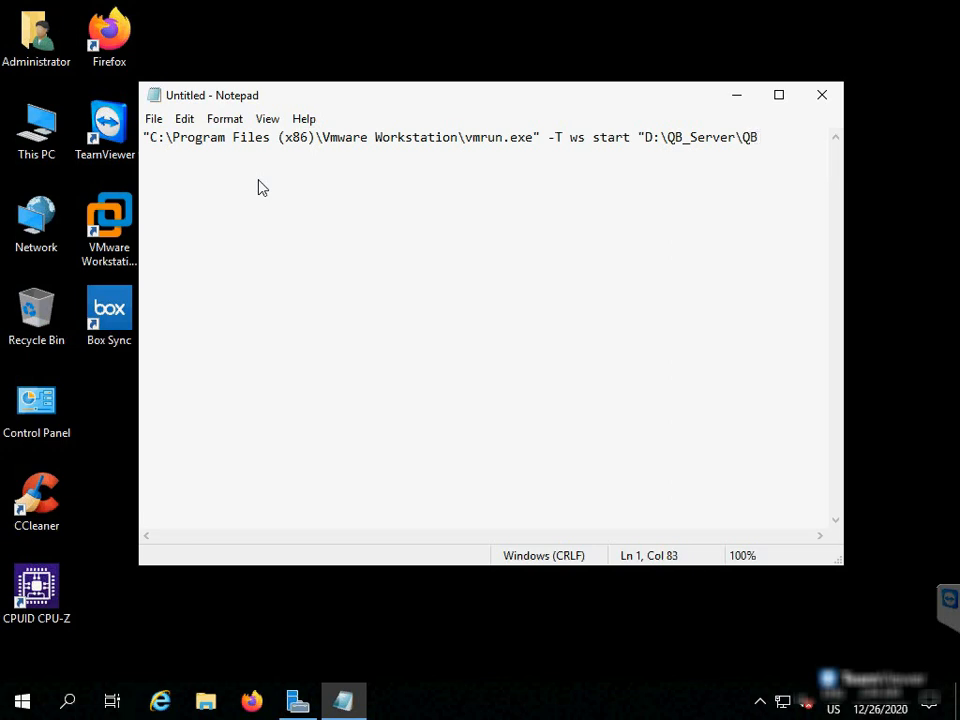
{"action": "type", "text": "Server(24)"}
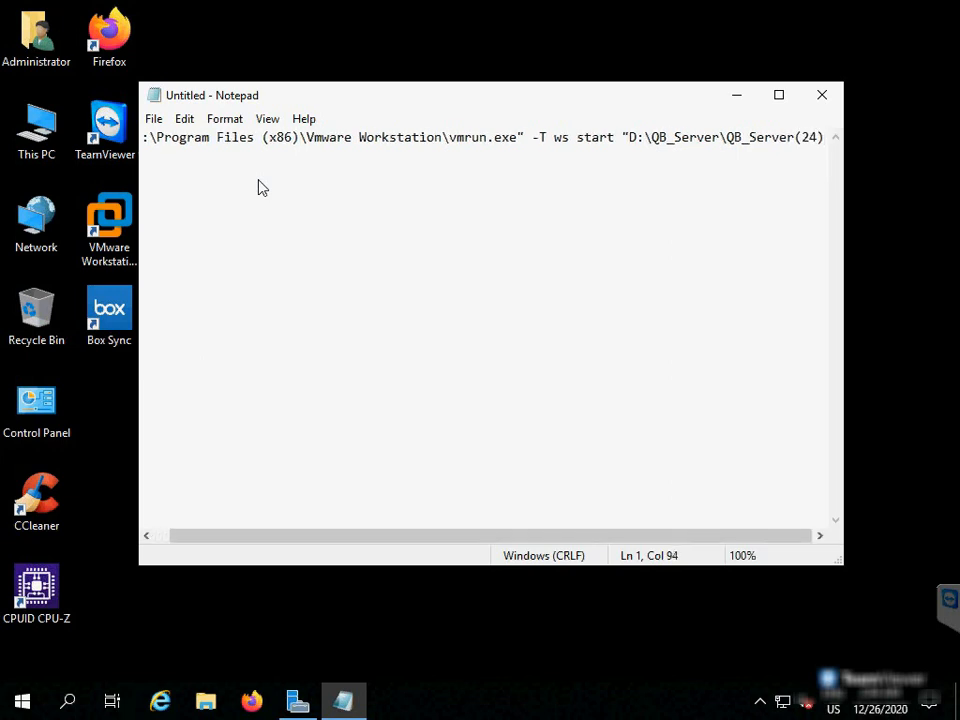
{"action": "type", "text": "\\"}
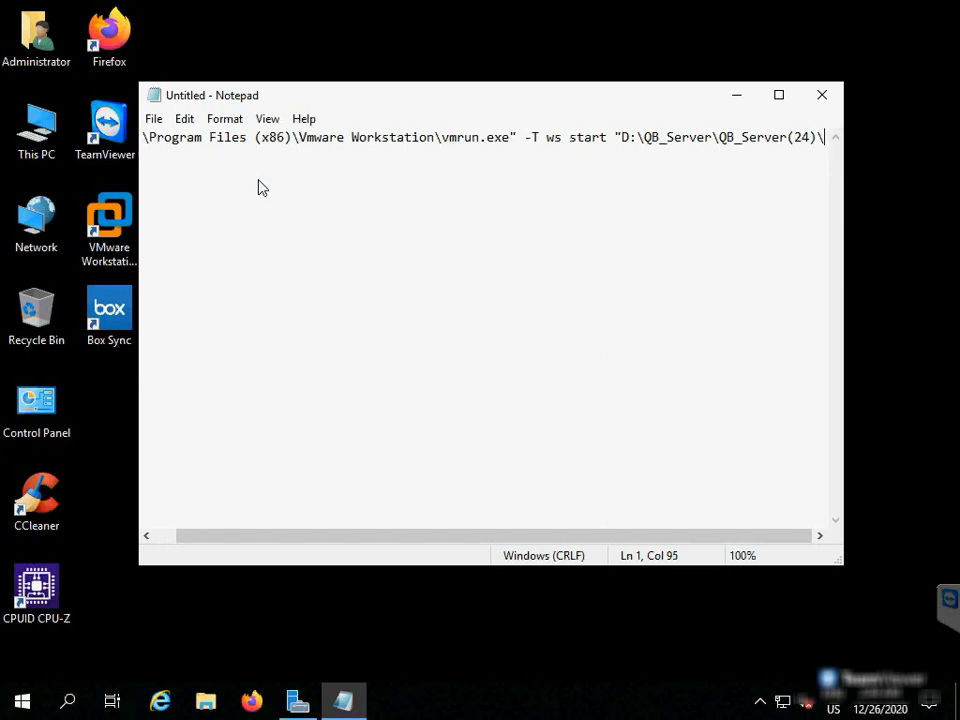
{"action": "type", "text": "QB"}
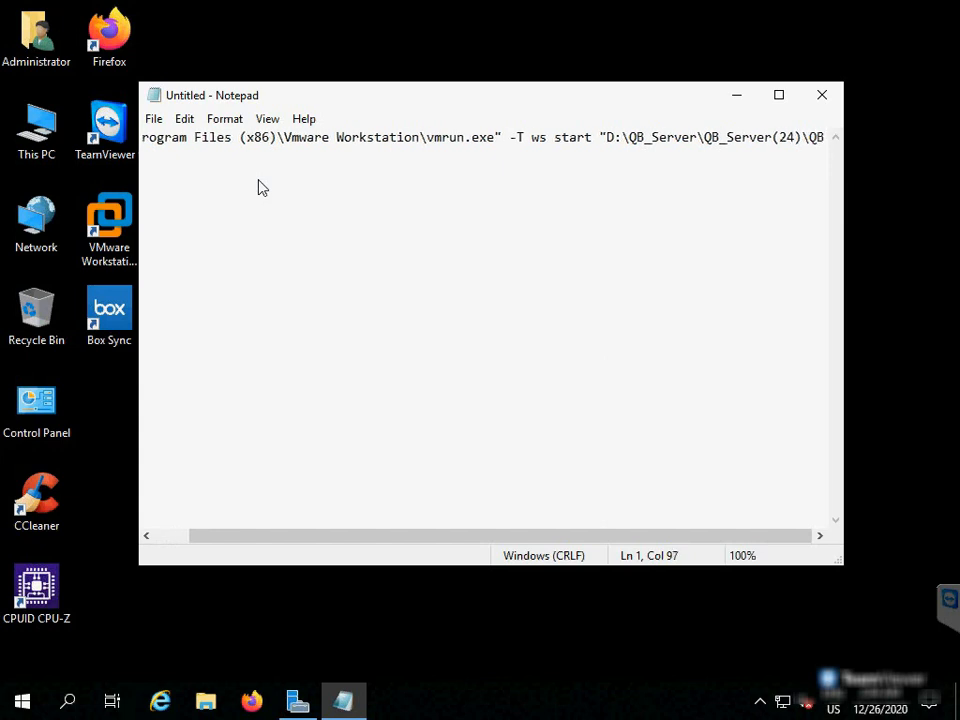
{"action": "type", "text": "_Serve"}
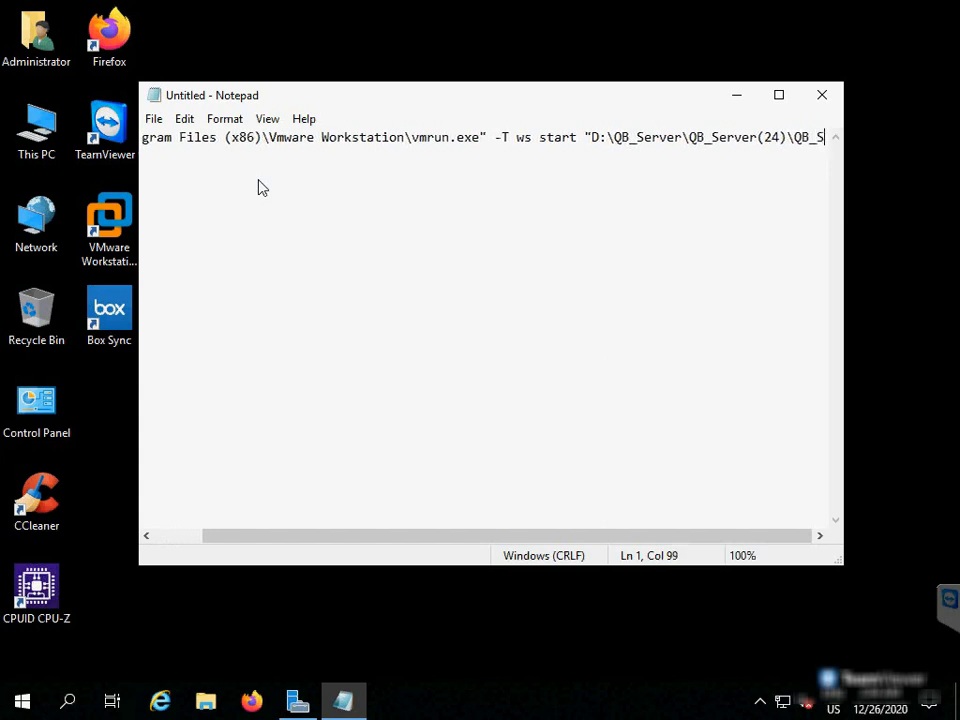
{"action": "type", "text": "r."}
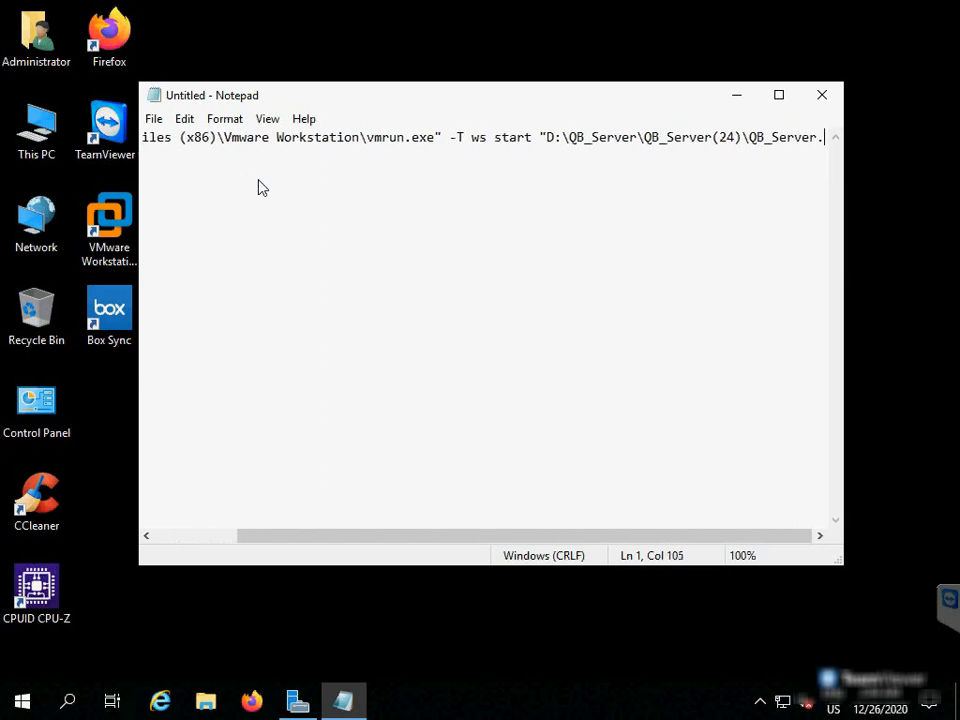
{"action": "type", "text": "vmx\" nogui"}
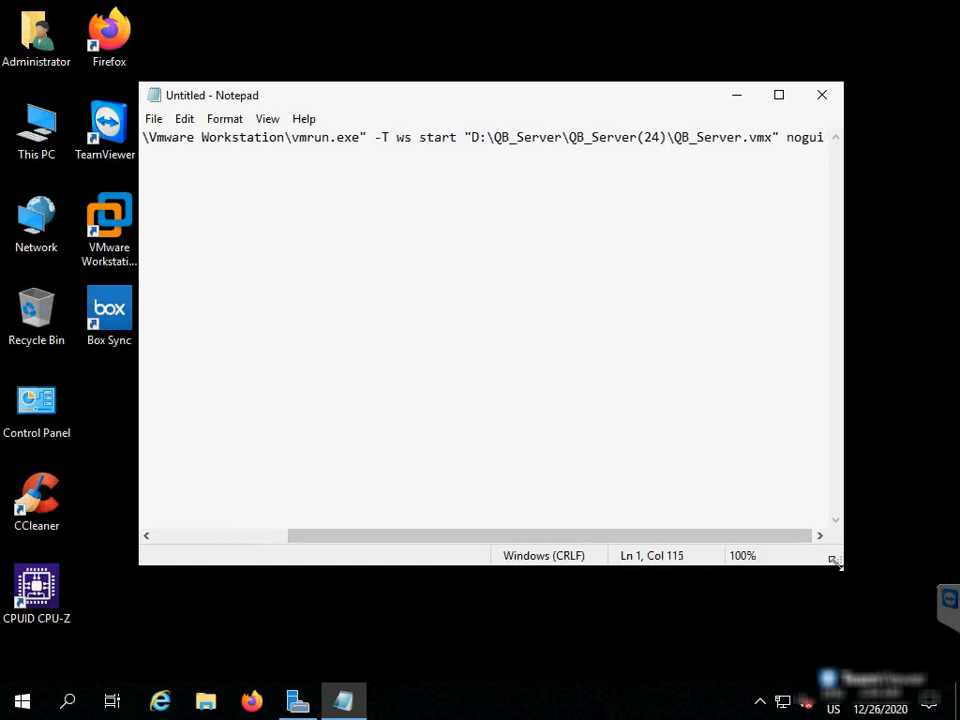
Save the document to the Desktop as QbServer.bat with the file type All Files.
{"action": "left_click_drag", "start_coordinate": [836, 562], "coordinate": [891, 589]}
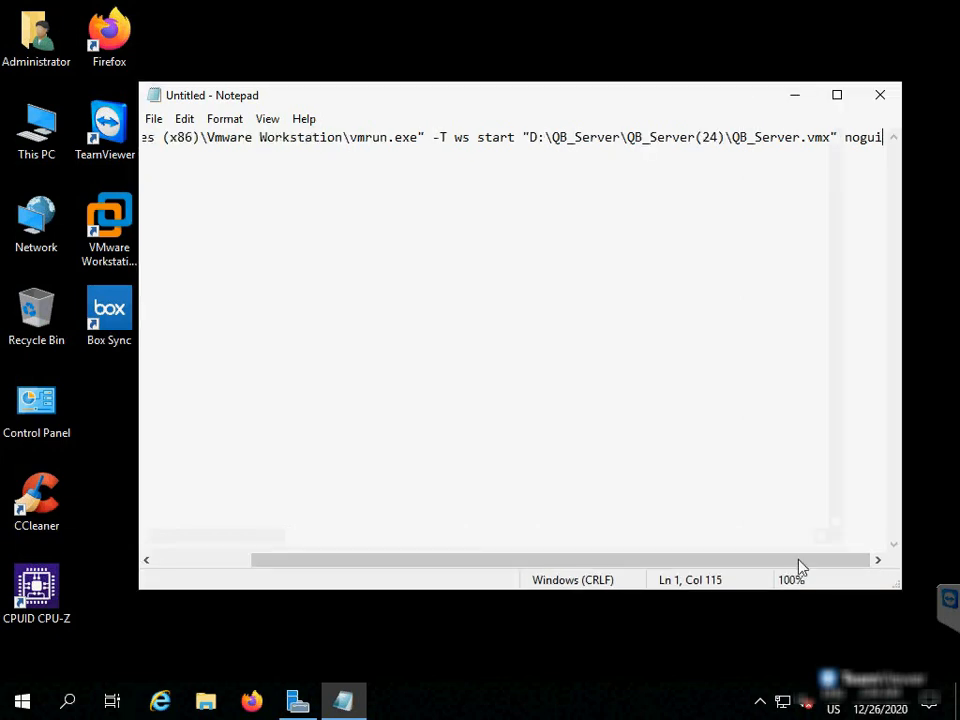
{"action": "left_click_drag", "start_coordinate": [544, 566], "coordinate": [283, 561]}
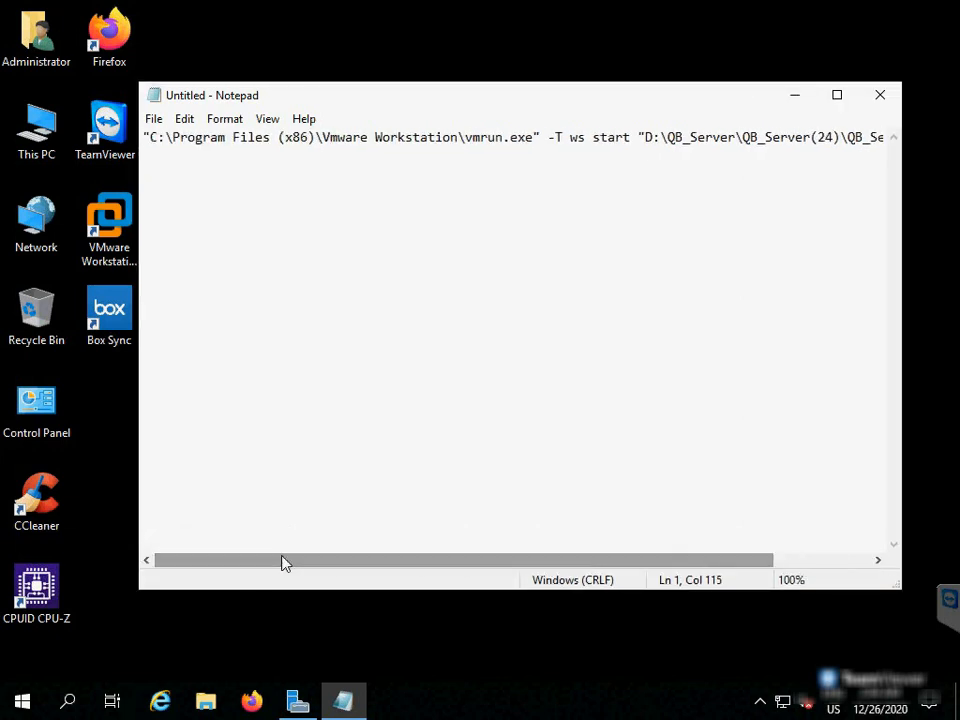
{"action": "left_click", "coordinate": [154, 120]}
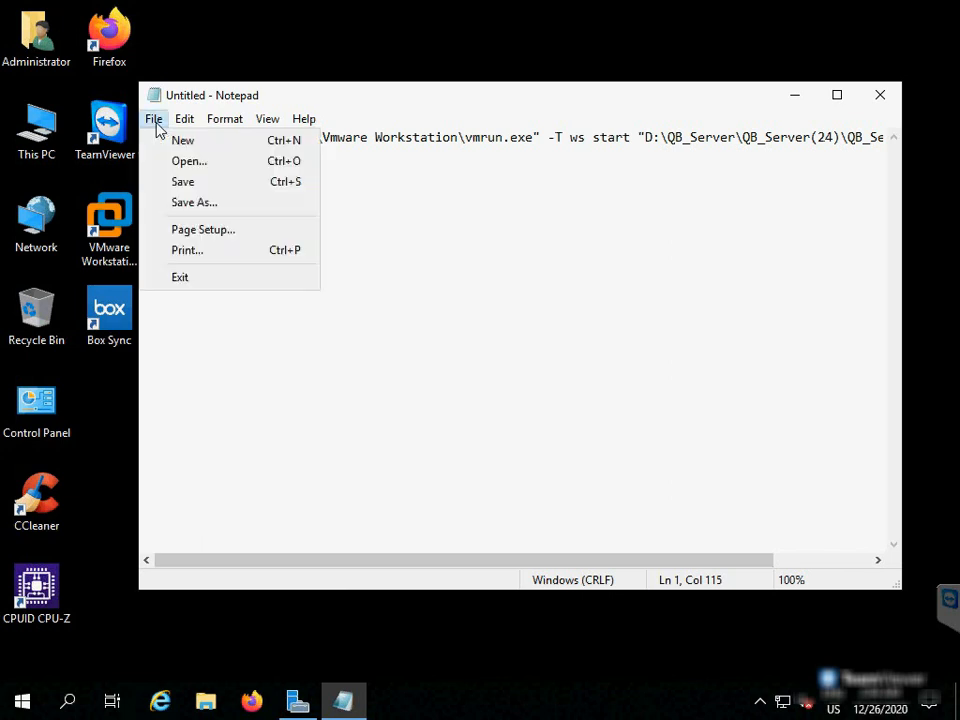
{"action": "left_click", "coordinate": [177, 205]}
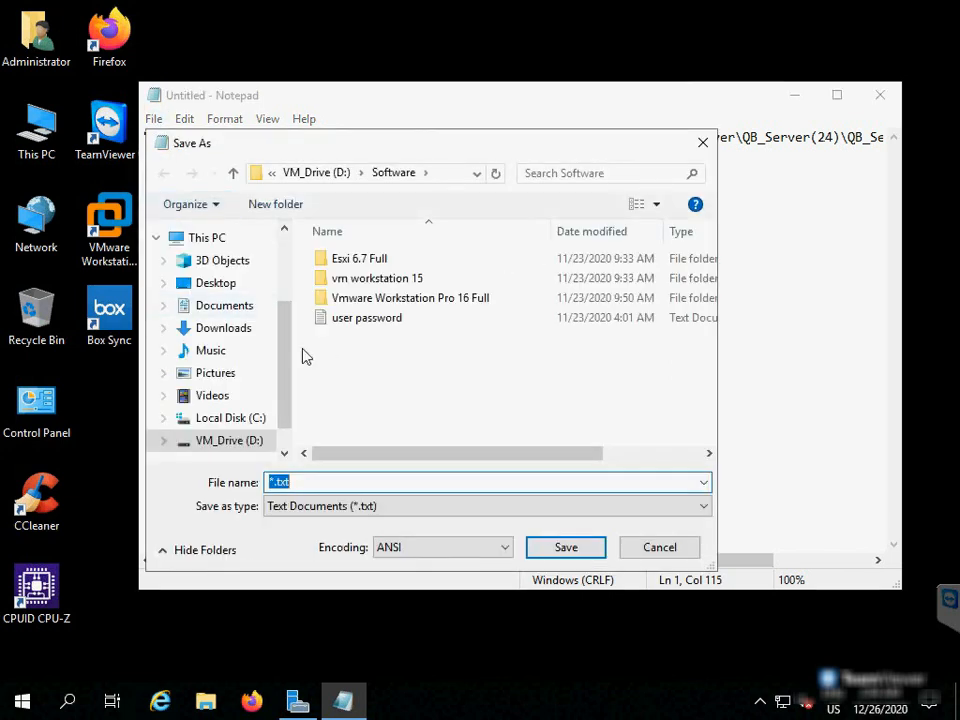
{"action": "left_click", "coordinate": [220, 285]}
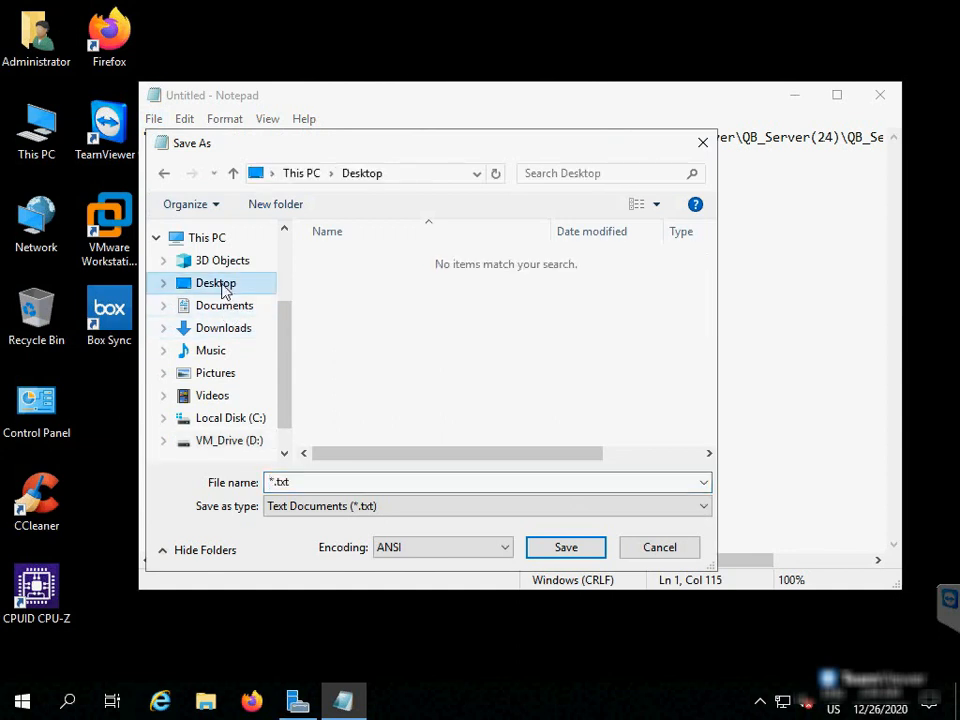
{"action": "left_click", "coordinate": [538, 520]}
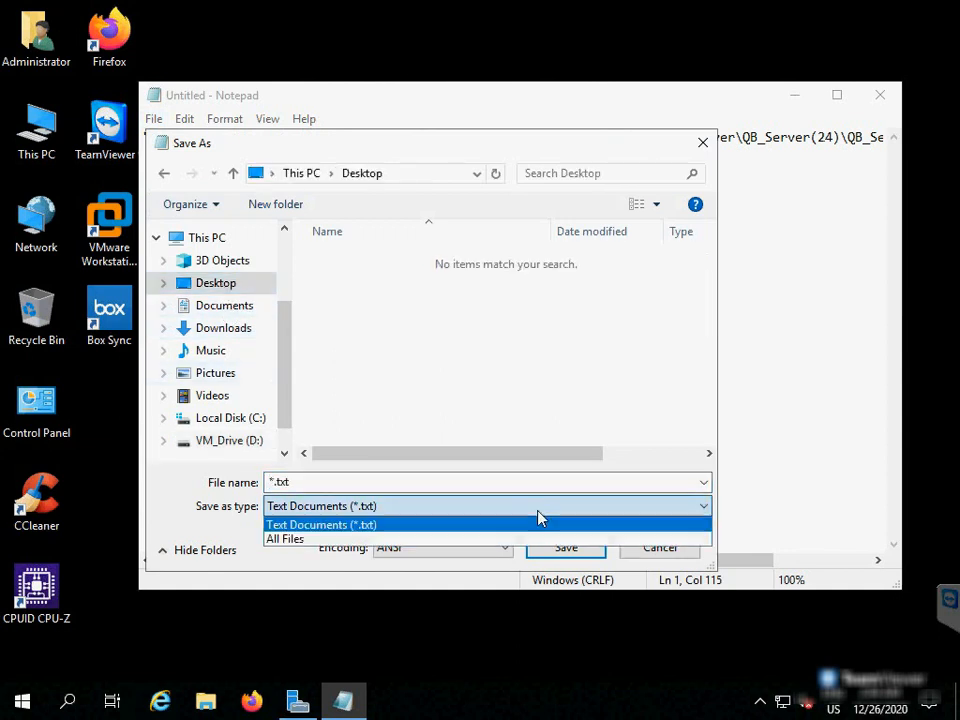
{"action": "left_click", "coordinate": [338, 541]}
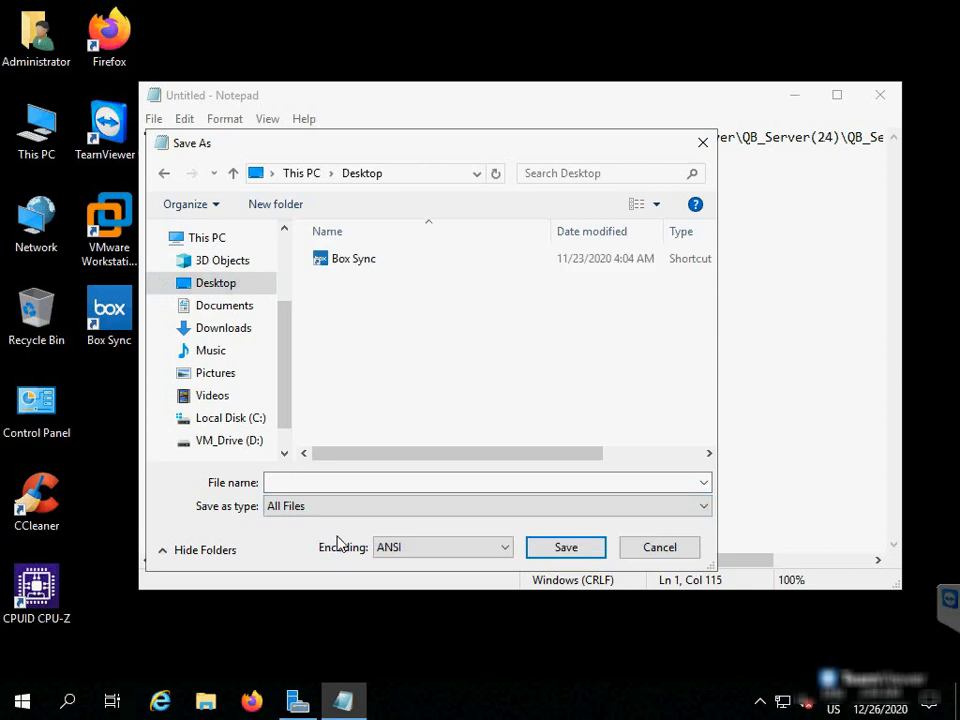
{"action": "left_click", "coordinate": [317, 482]}
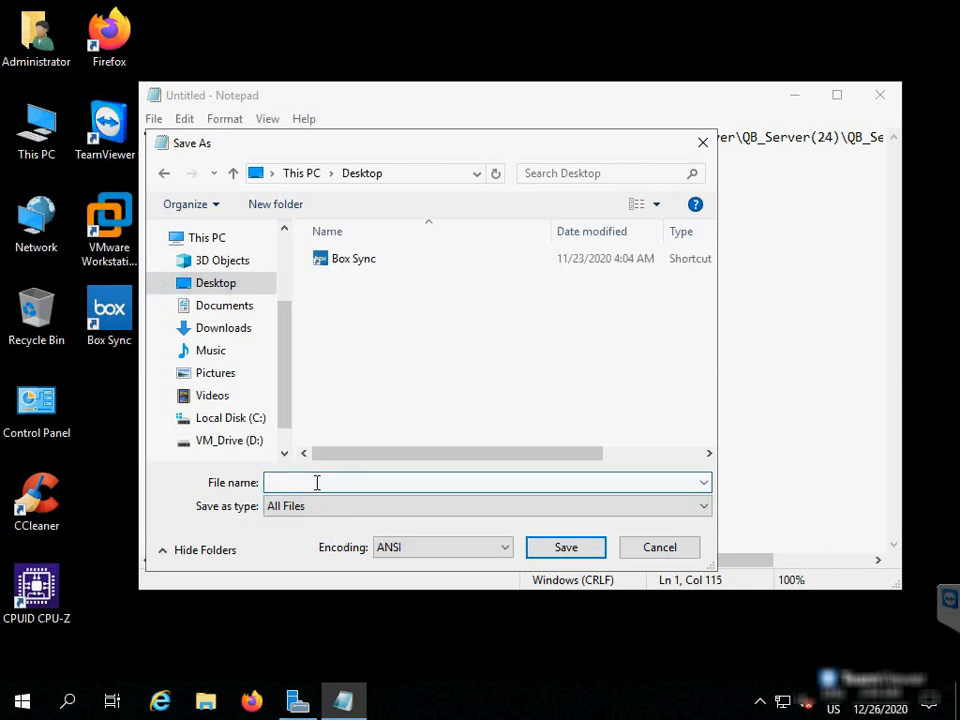
{"action": "type", "text": "QbServer.bat"}
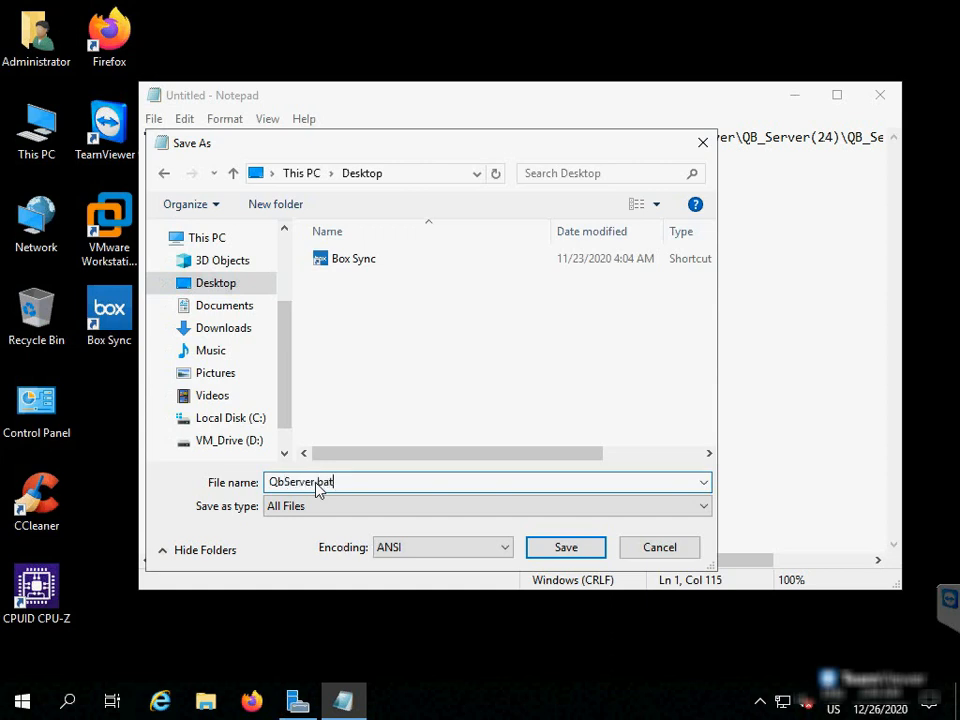
{"action": "left_click", "coordinate": [589, 549]}
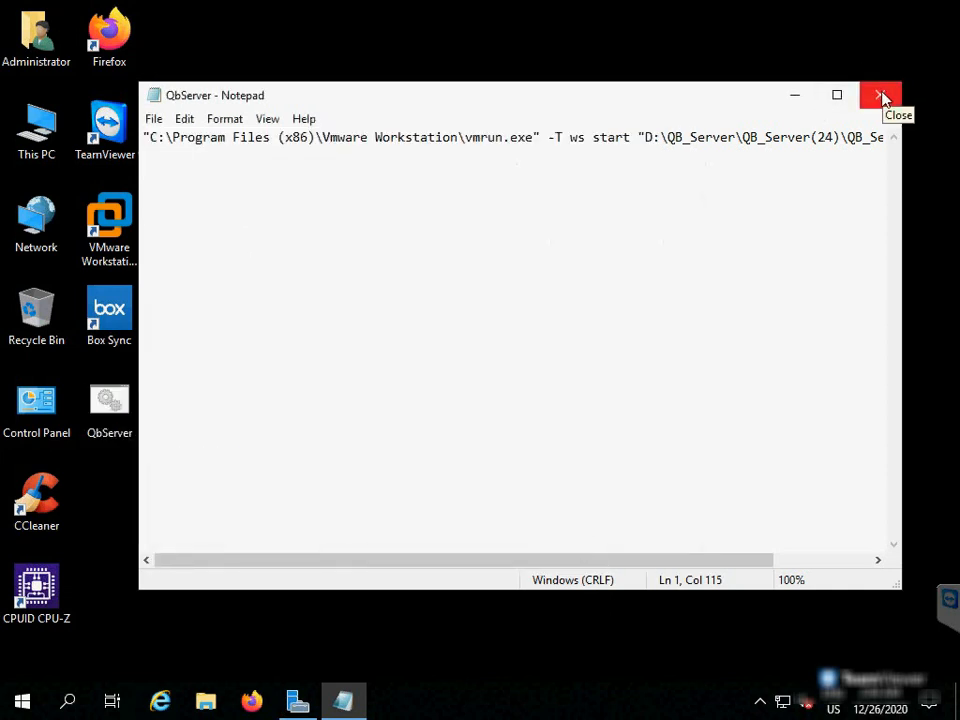
Review the "-T ws start" and "nogui" parts of the saved command and close the file.
{"action": "left_click_drag", "start_coordinate": [630, 137], "coordinate": [540, 137]}
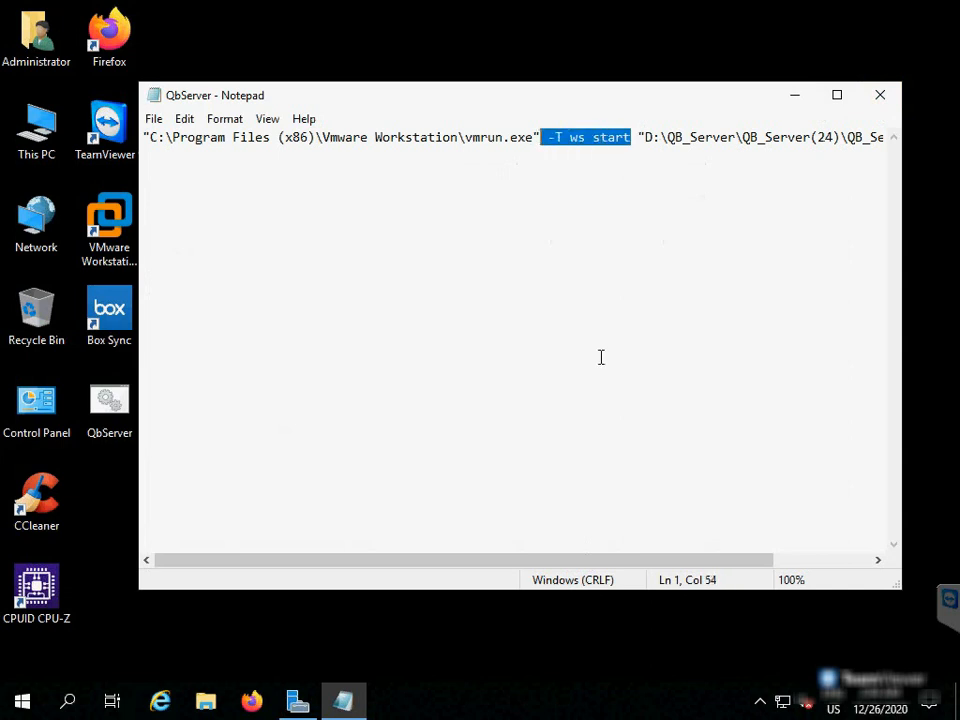
{"action": "left_click_drag", "start_coordinate": [651, 560], "coordinate": [851, 154]}
{"action": "left_click", "coordinate": [839, 565]}
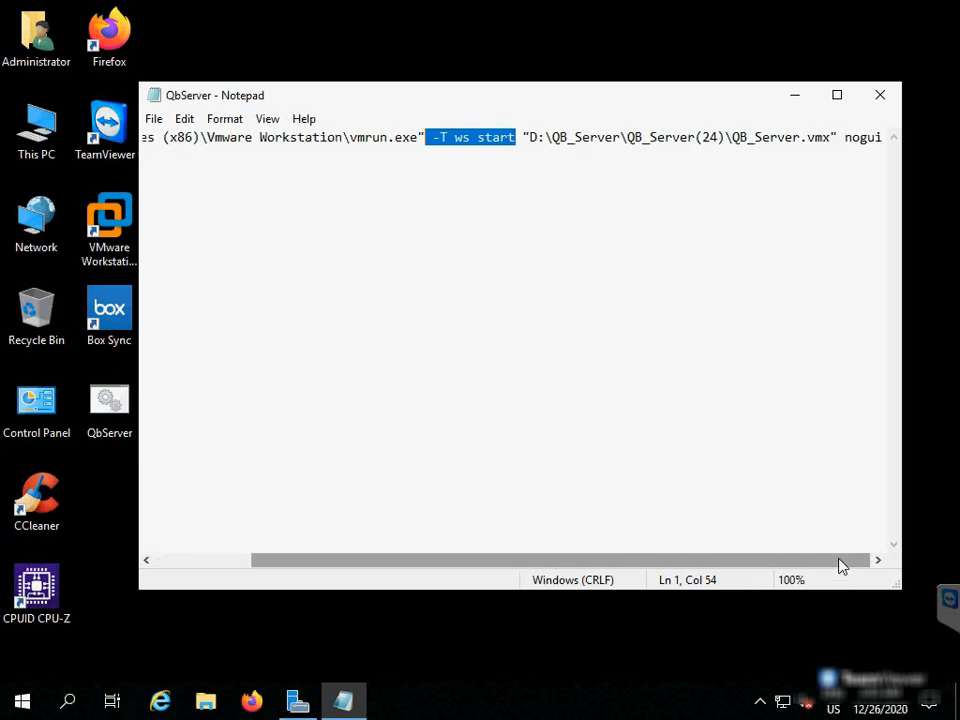
{"action": "left_click", "coordinate": [846, 137]}
{"action": "left_click_drag", "start_coordinate": [846, 137], "coordinate": [884, 137]}
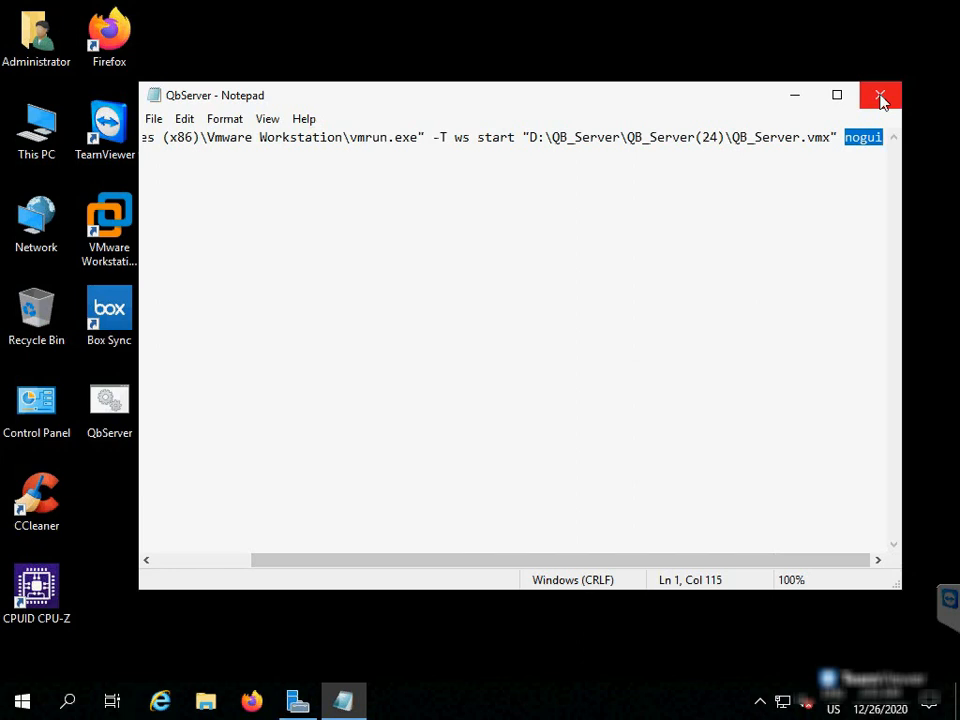
{"action": "left_click", "coordinate": [880, 97]}
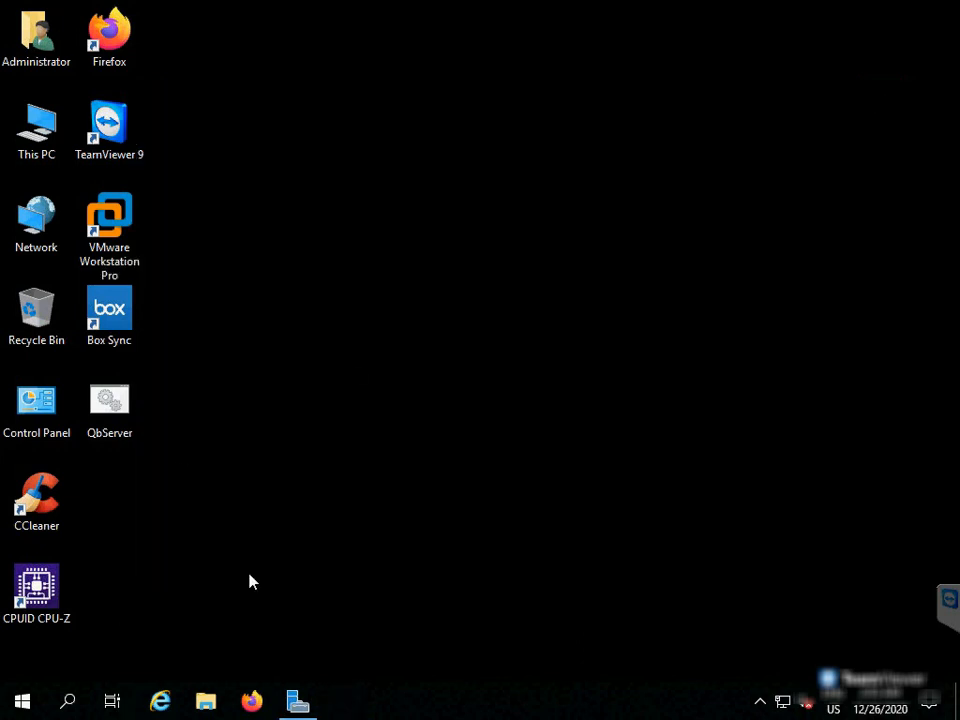
Open the roaming application data folder by running %appdata%.
{"action": "key", "text": "super+r"}
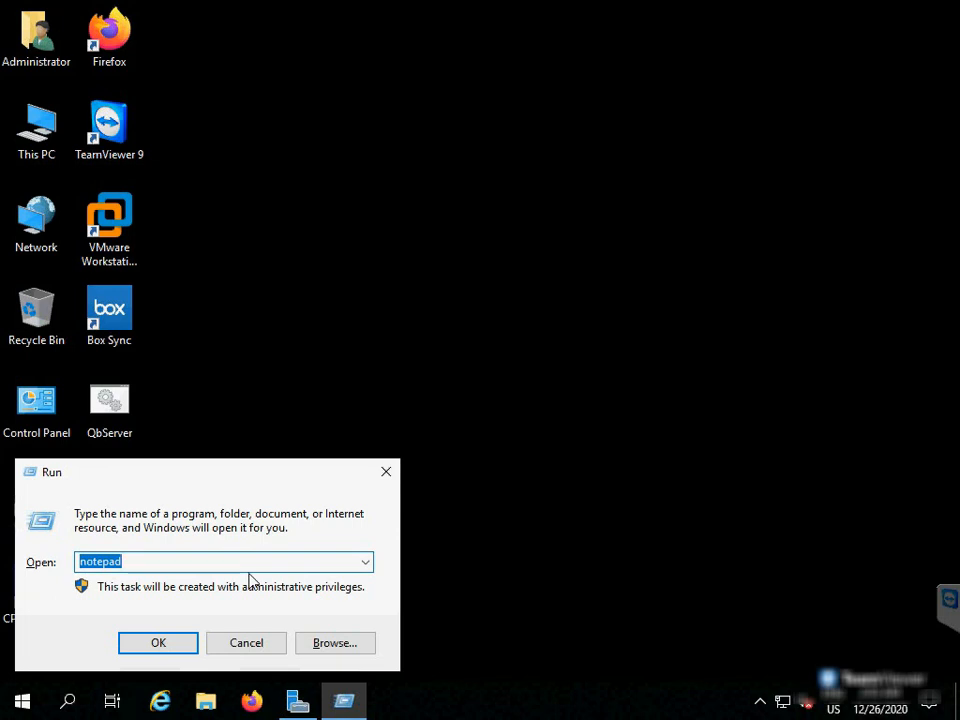
{"action": "type", "text": "%appdata%"}
{"action": "key", "text": "Return"}
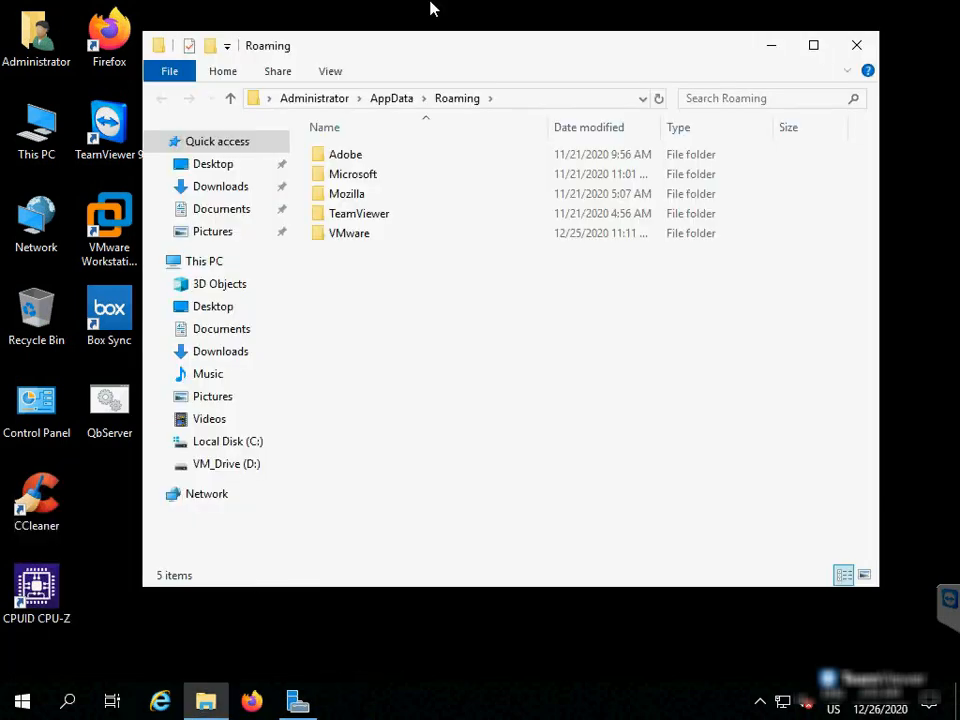
Go to the Startup folder under Microsoft\Windows\Start Menu\Programs.
{"action": "double_click", "coordinate": [358, 176]}
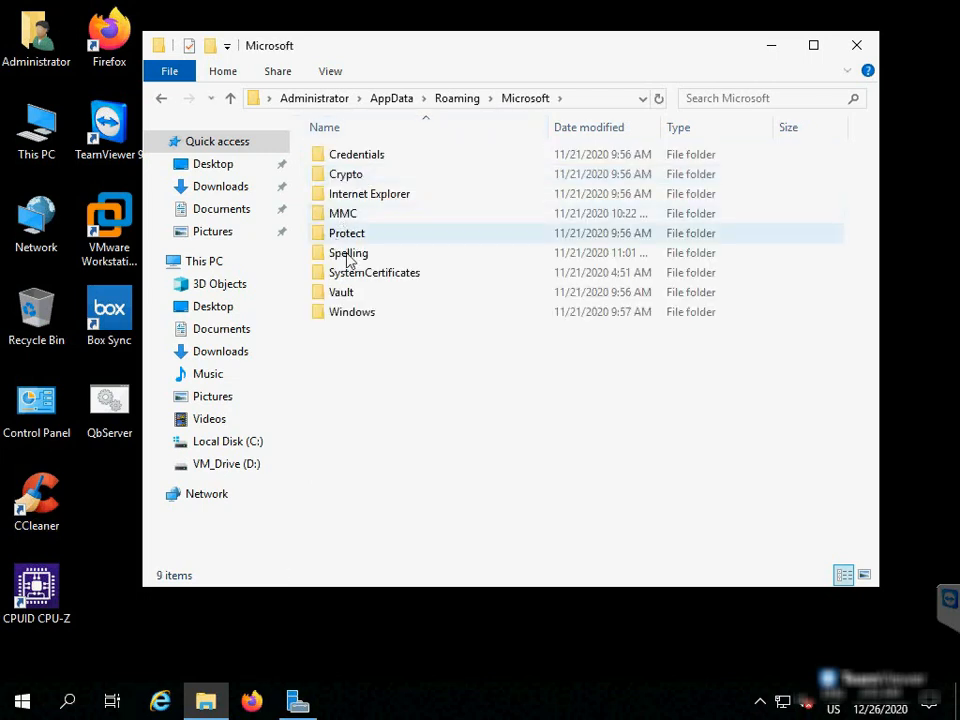
{"action": "double_click", "coordinate": [358, 313]}
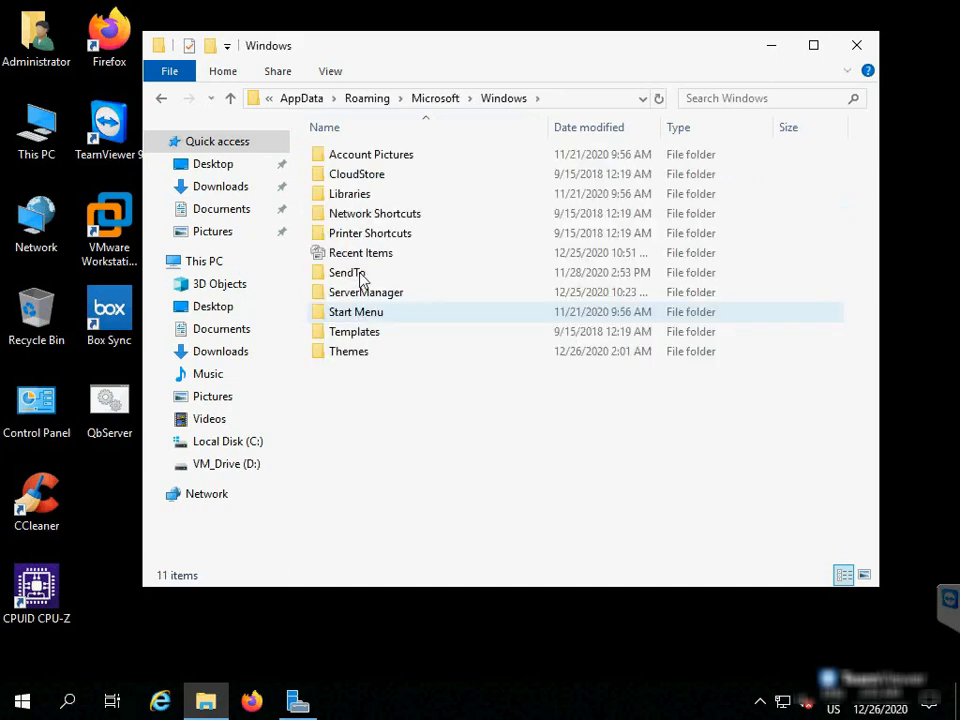
{"action": "left_click", "coordinate": [355, 317]}
{"action": "double_click", "coordinate": [355, 317]}
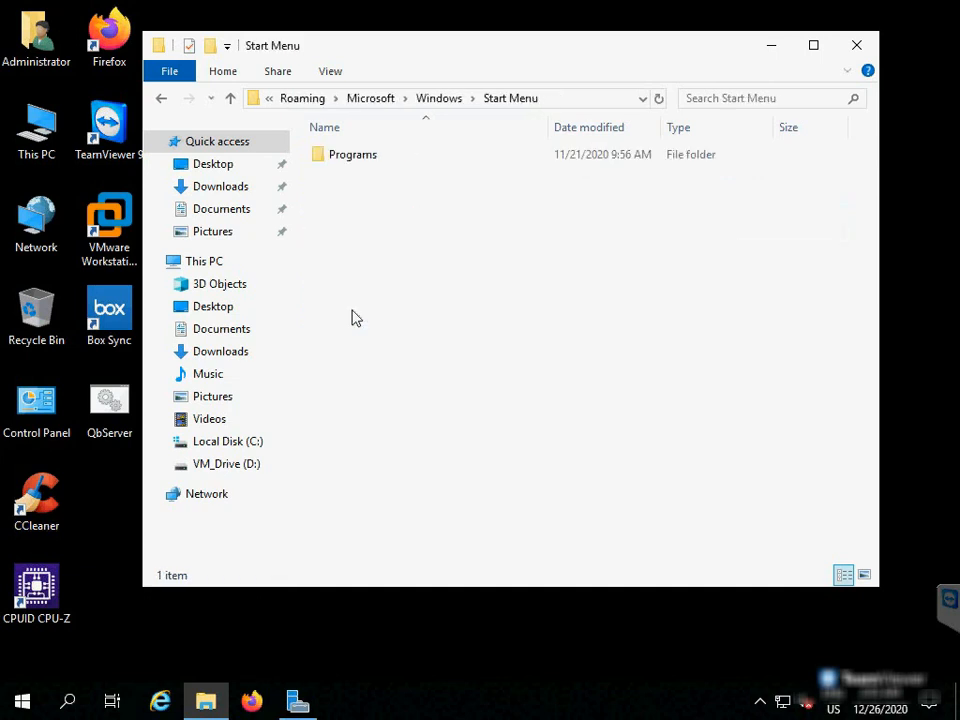
{"action": "left_click", "coordinate": [363, 164]}
{"action": "double_click", "coordinate": [363, 164]}
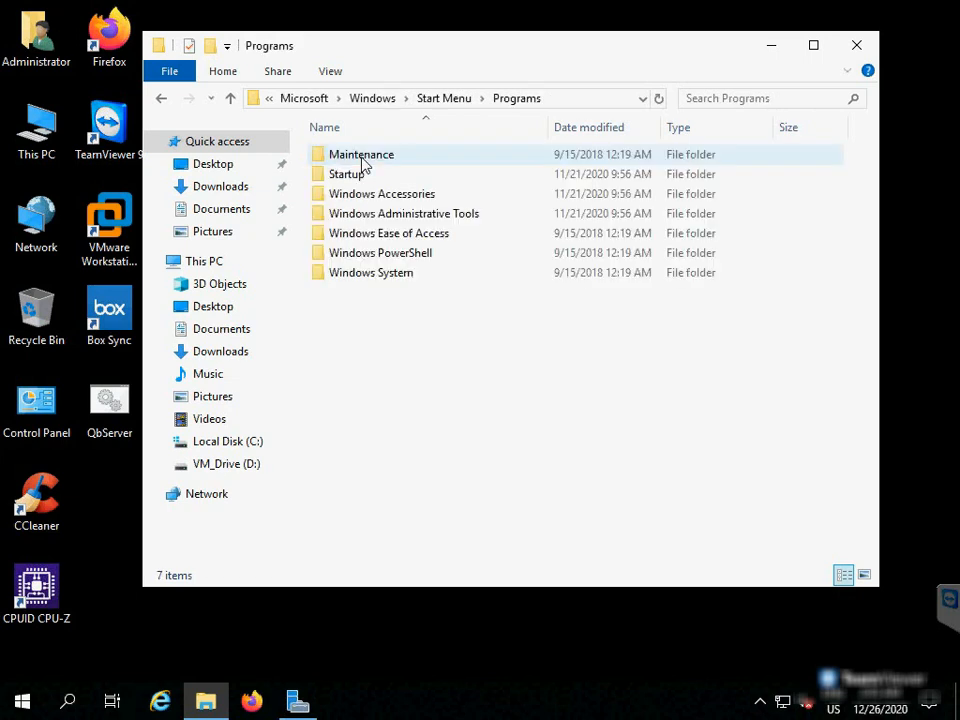
{"action": "left_click", "coordinate": [360, 176]}
{"action": "double_click", "coordinate": [360, 176]}
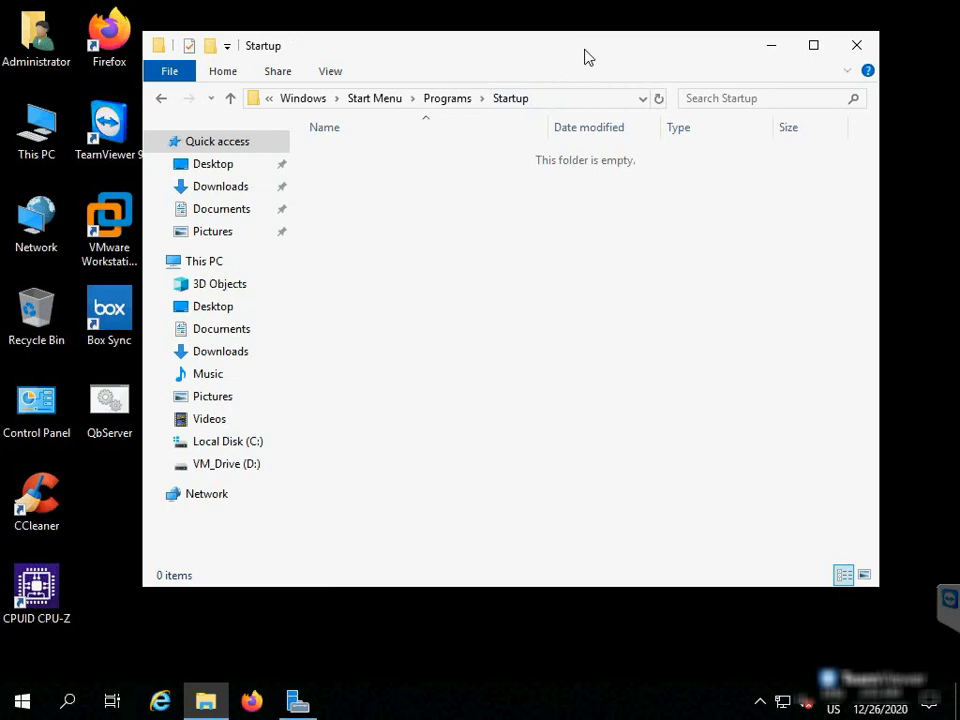
{"action": "left_click_drag", "start_coordinate": [583, 54], "coordinate": [616, 53]}
{"action": "left_click", "coordinate": [128, 397]}
{"action": "right_click", "coordinate": [120, 396]}
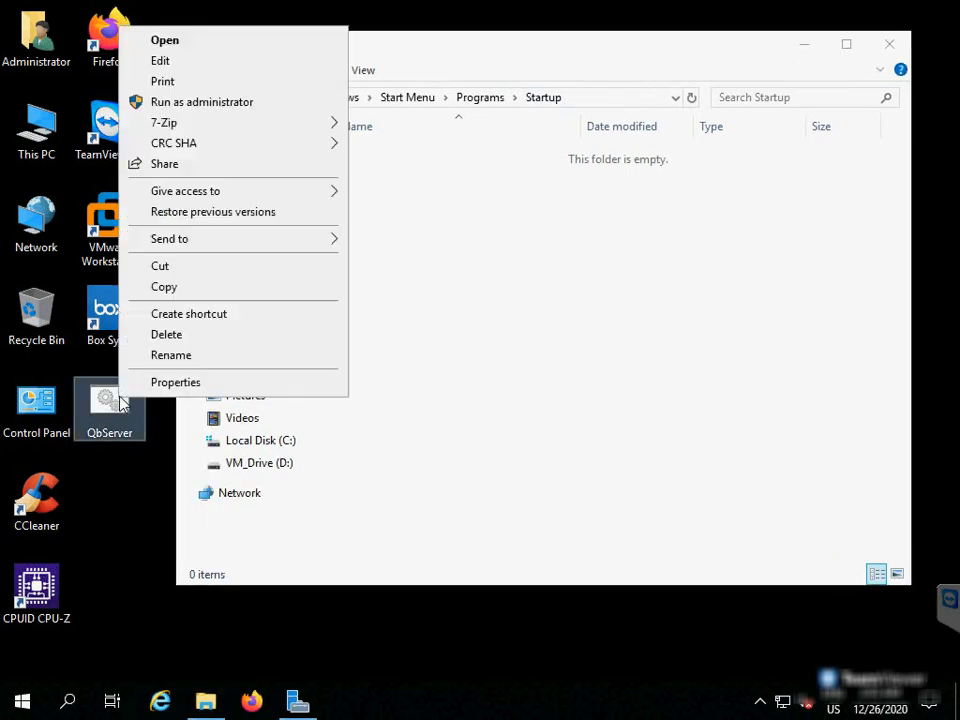
{"action": "left_click", "coordinate": [180, 289]}
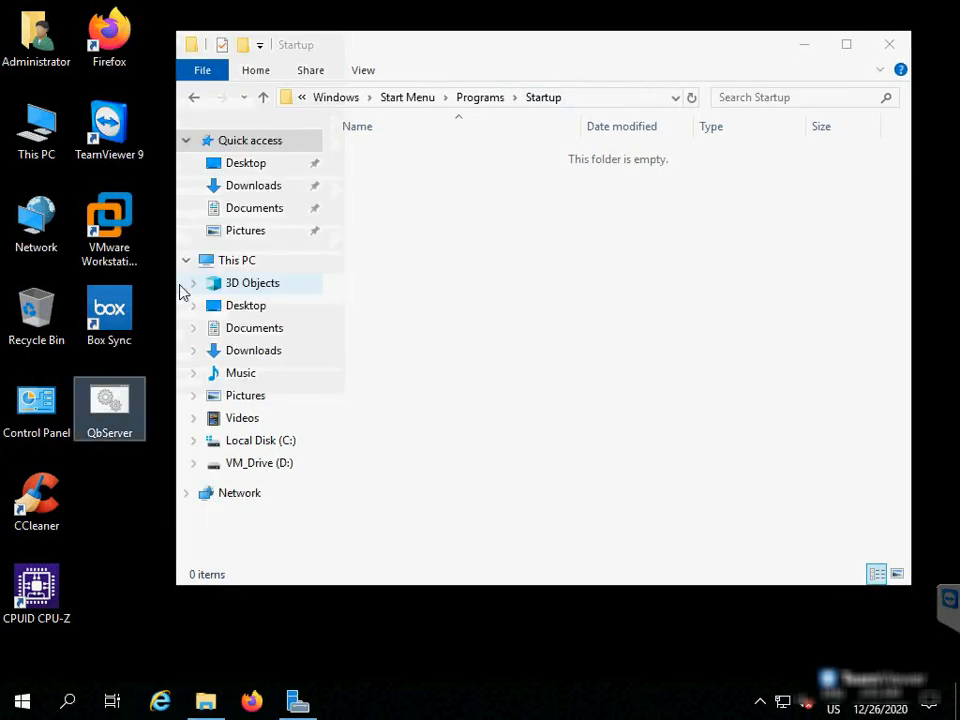
{"action": "right_click", "coordinate": [391, 212]}
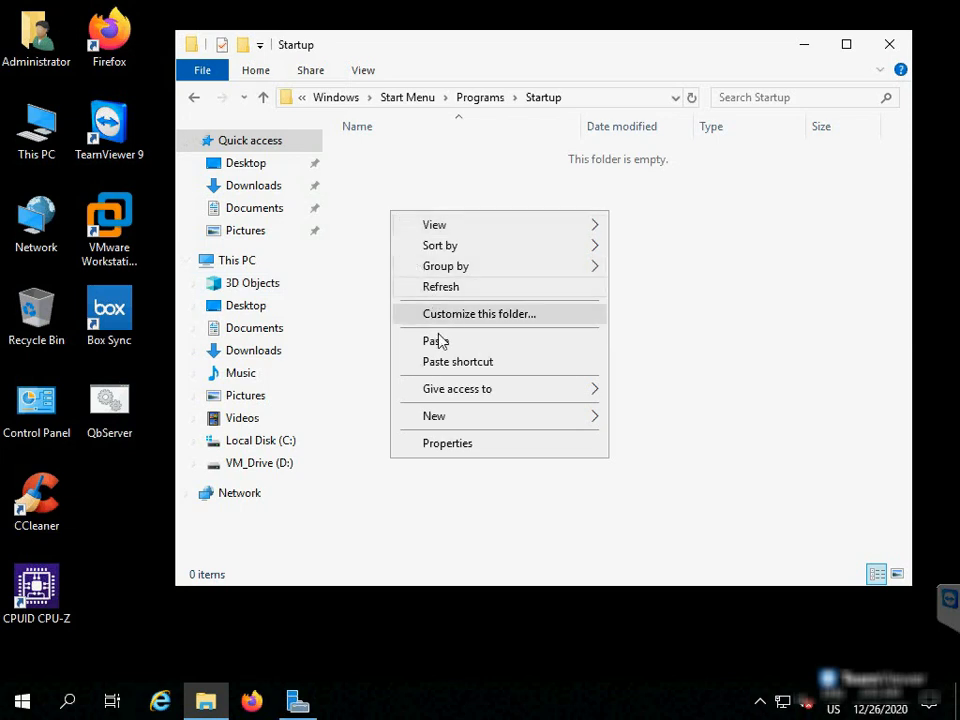
Move the QbServer batch file from the Desktop into the Startup folder and close the folder window.
{"action": "right_click", "coordinate": [122, 397]}
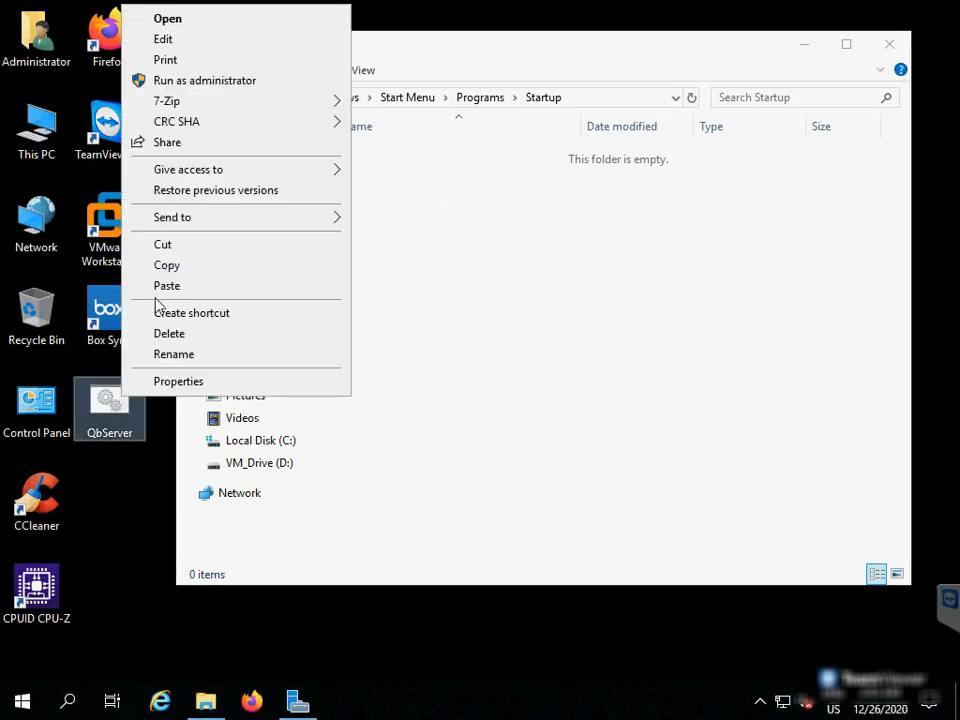
{"action": "left_click", "coordinate": [166, 252]}
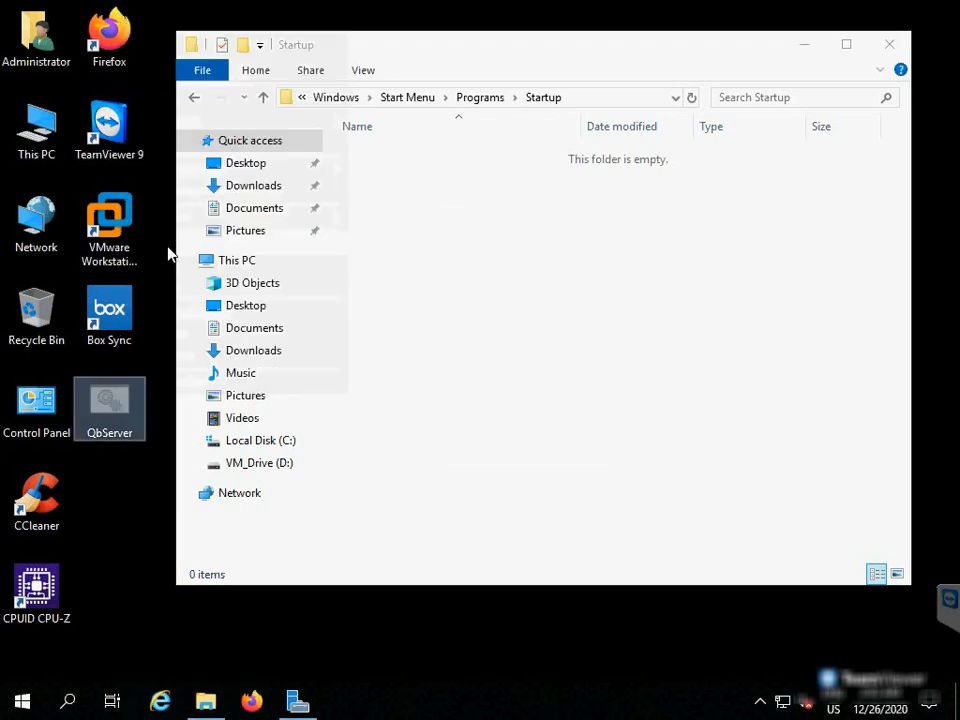
{"action": "right_click", "coordinate": [421, 253]}
{"action": "left_click", "coordinate": [467, 381]}
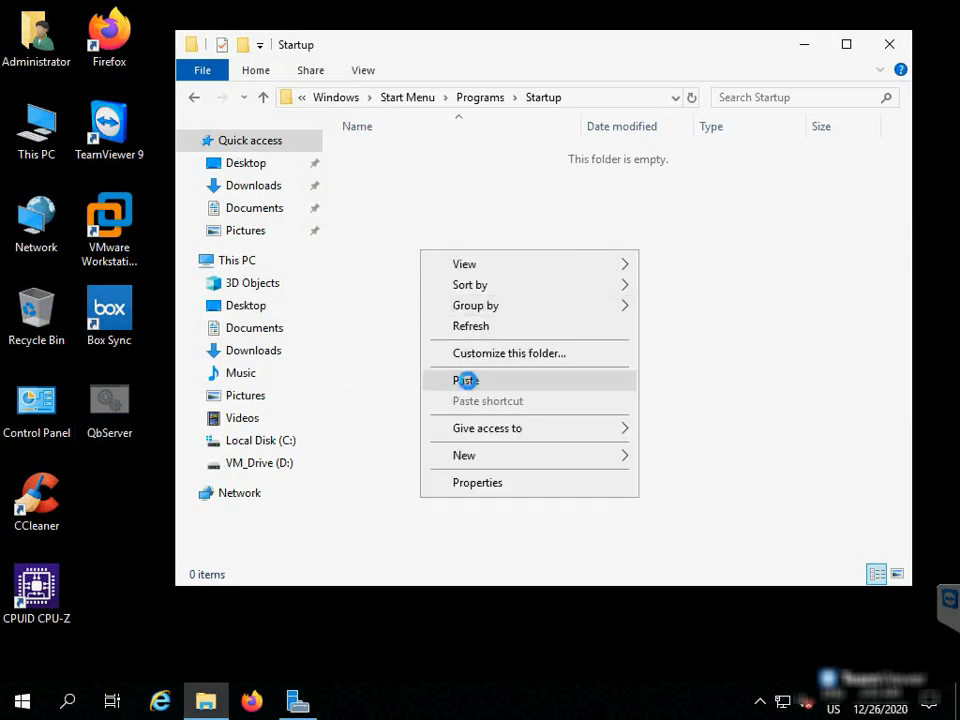
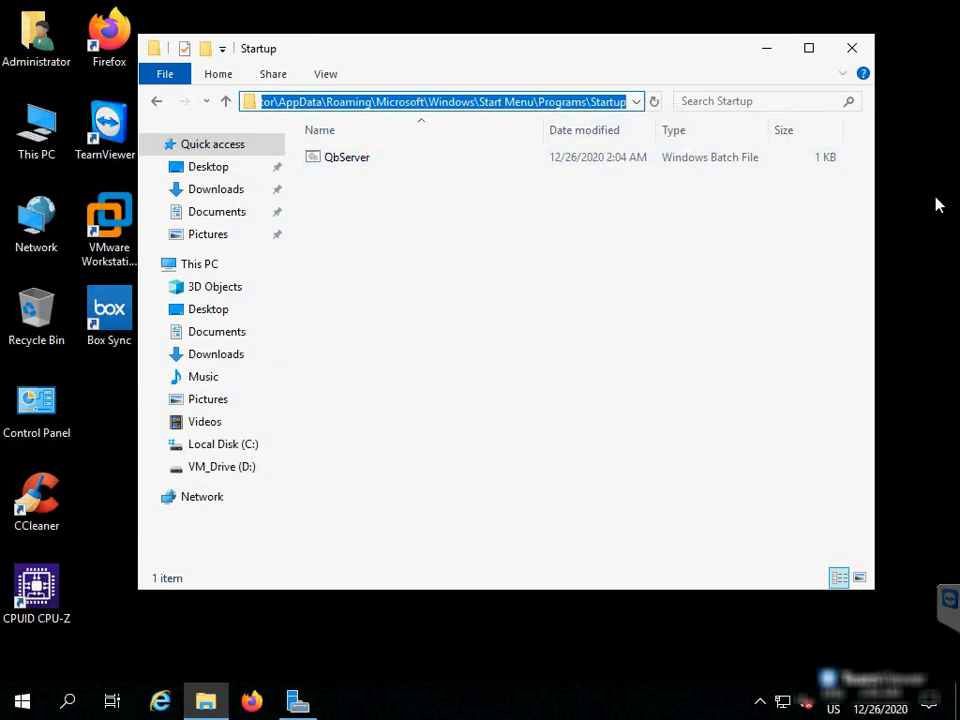
{"action": "left_click", "coordinate": [852, 49]}
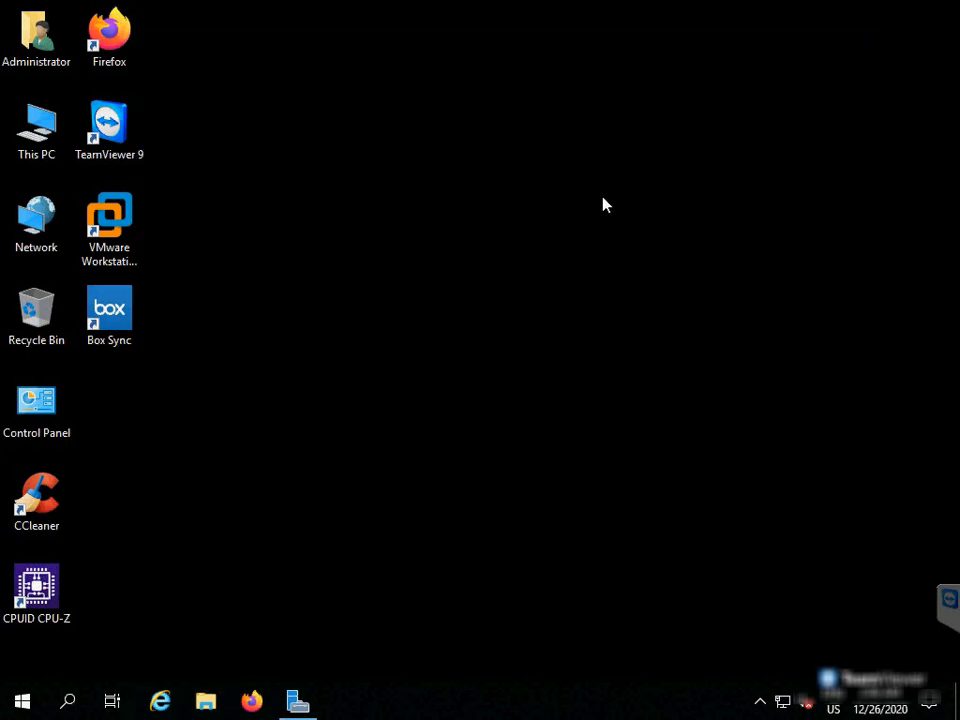